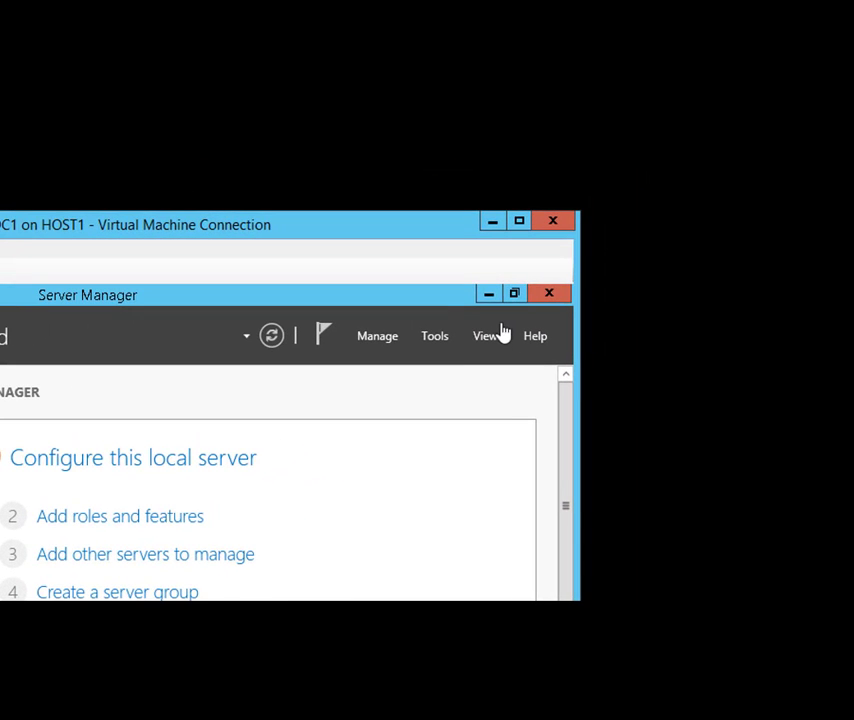
Step: Launch Active Directory Administrative Center from Server Manager's Tools menu
{"action": "left_click", "coordinate": [436, 338]}
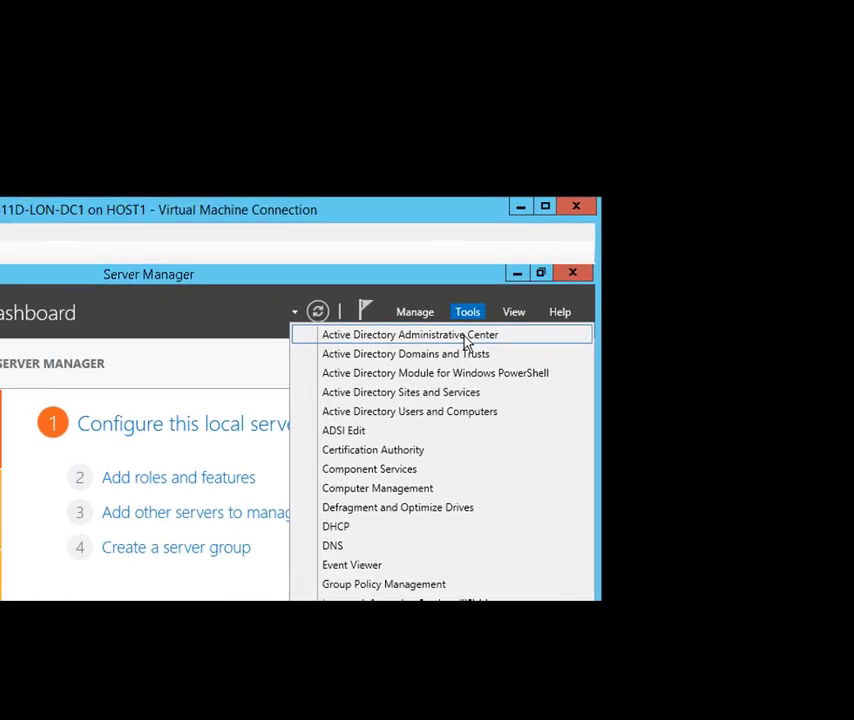
{"action": "left_click", "coordinate": [434, 366]}
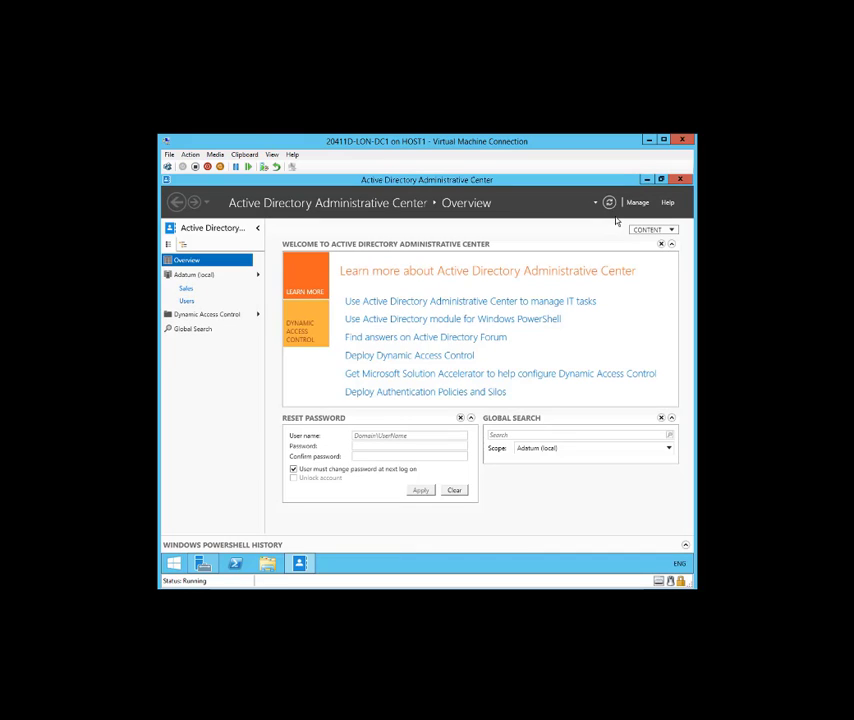
Step: Enable the AD Recycle Bin for the Adatum (local) domain and acknowledge the refresh notice
{"action": "left_click", "coordinate": [194, 275]}
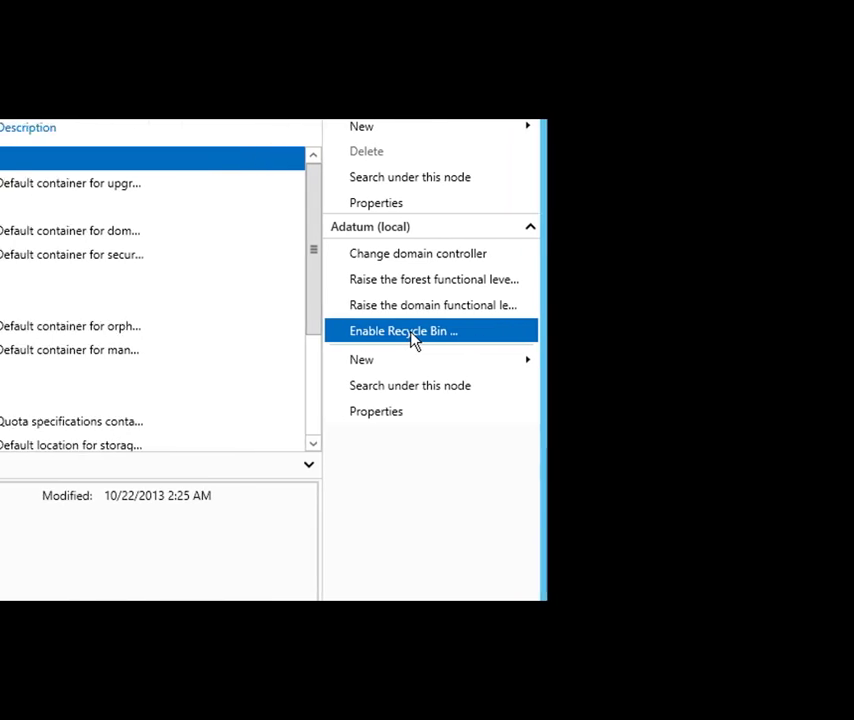
{"action": "left_click", "coordinate": [719, 340]}
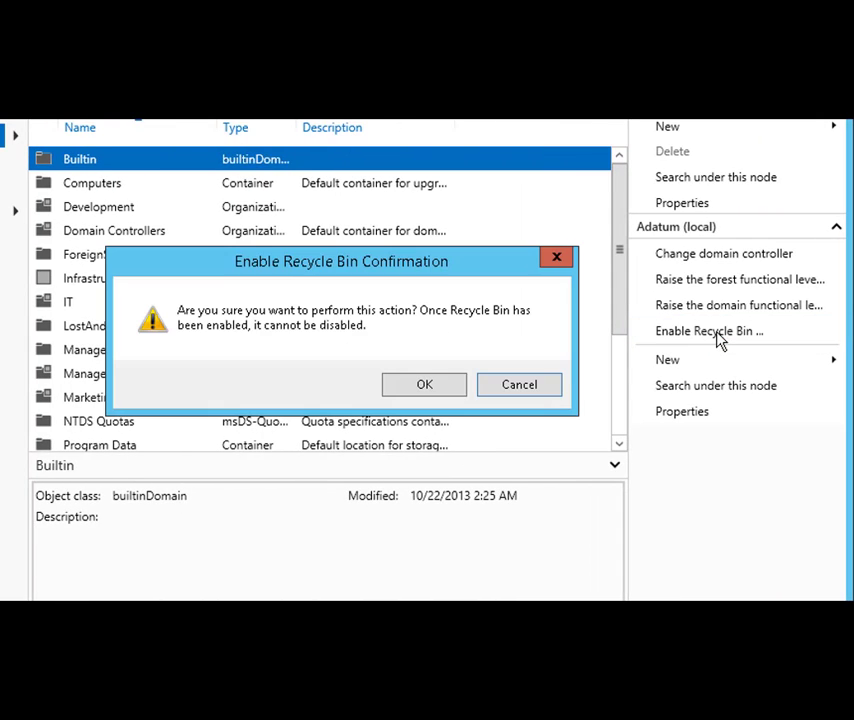
{"action": "left_click", "coordinate": [425, 386]}
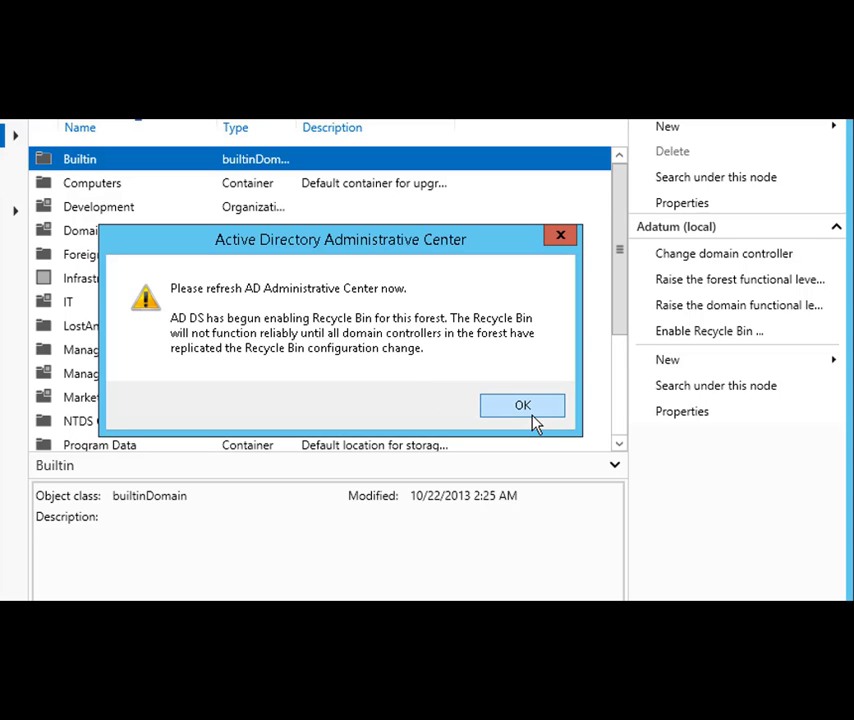
{"action": "left_click", "coordinate": [533, 424]}
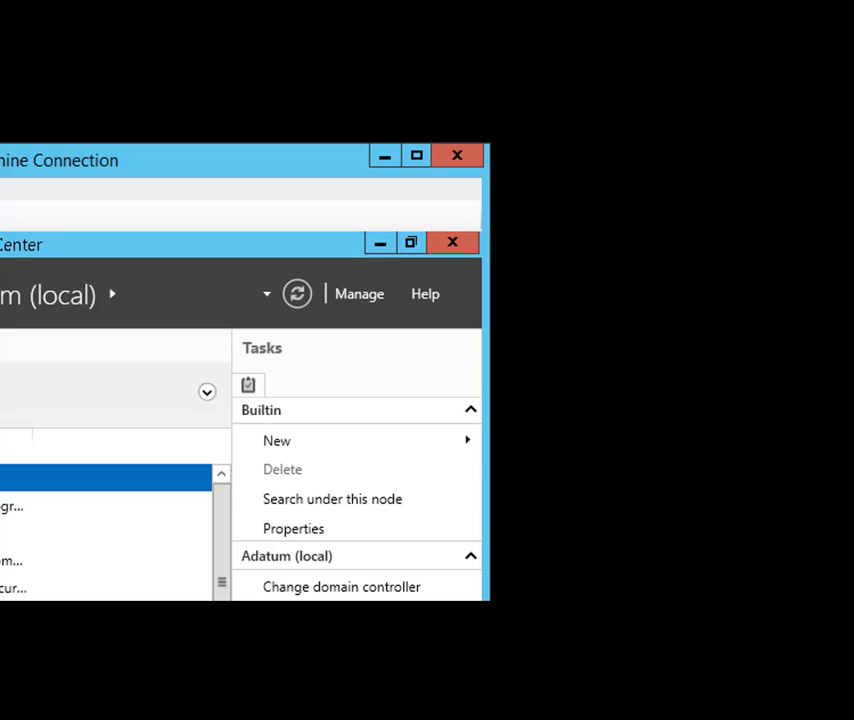
Step: Refresh Adatum (local) and open the Research OU, showing its 37 users
{"action": "left_click", "coordinate": [300, 296]}
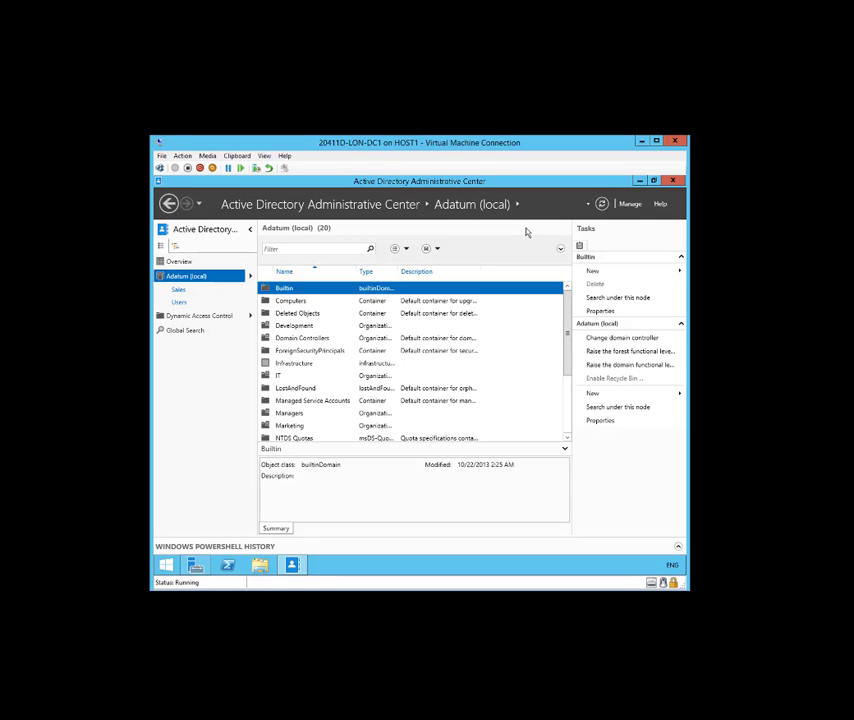
{"action": "scroll", "coordinate": [366, 356], "scroll_direction": "down", "scroll_amount": 2}
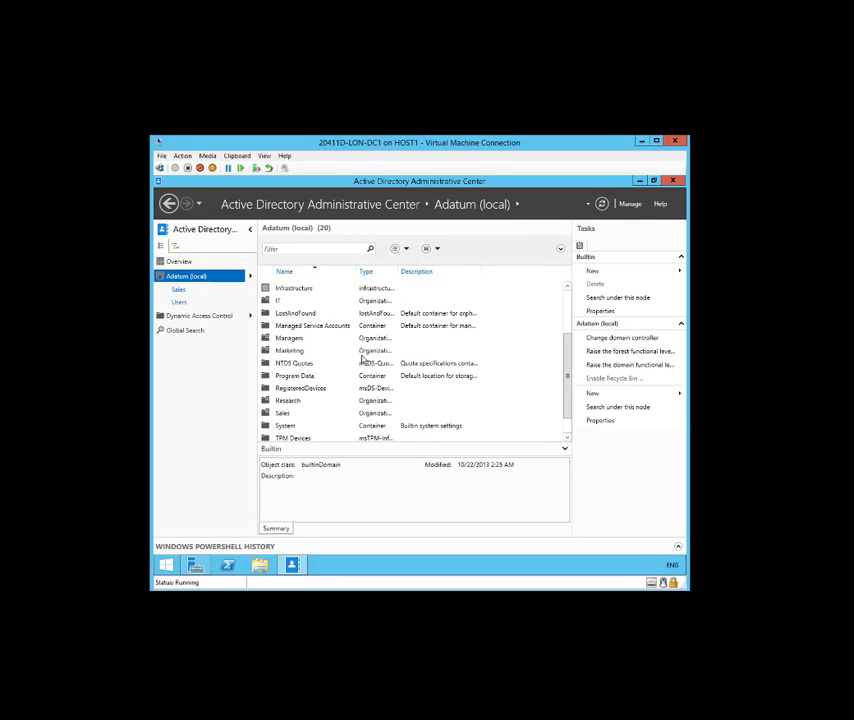
{"action": "scroll", "coordinate": [364, 357], "scroll_direction": "down", "scroll_amount": 1}
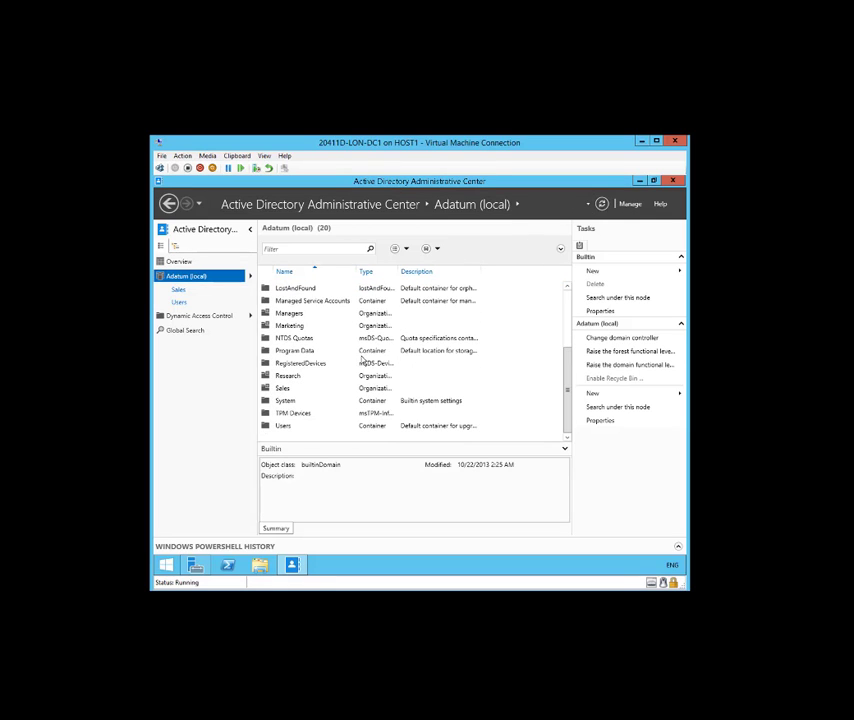
{"action": "double_click", "coordinate": [288, 376]}
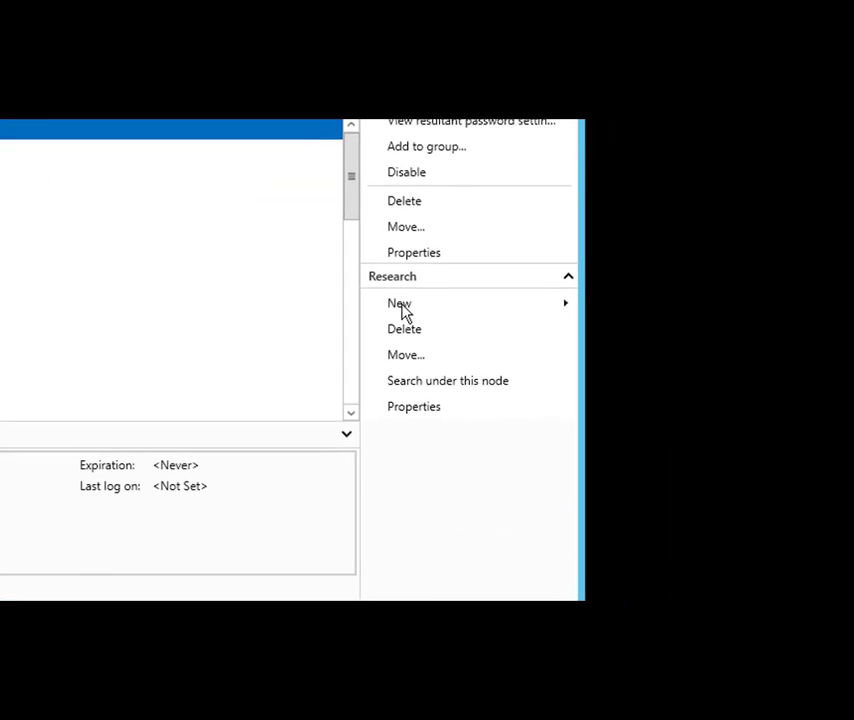
{"action": "left_click", "coordinate": [408, 302]}
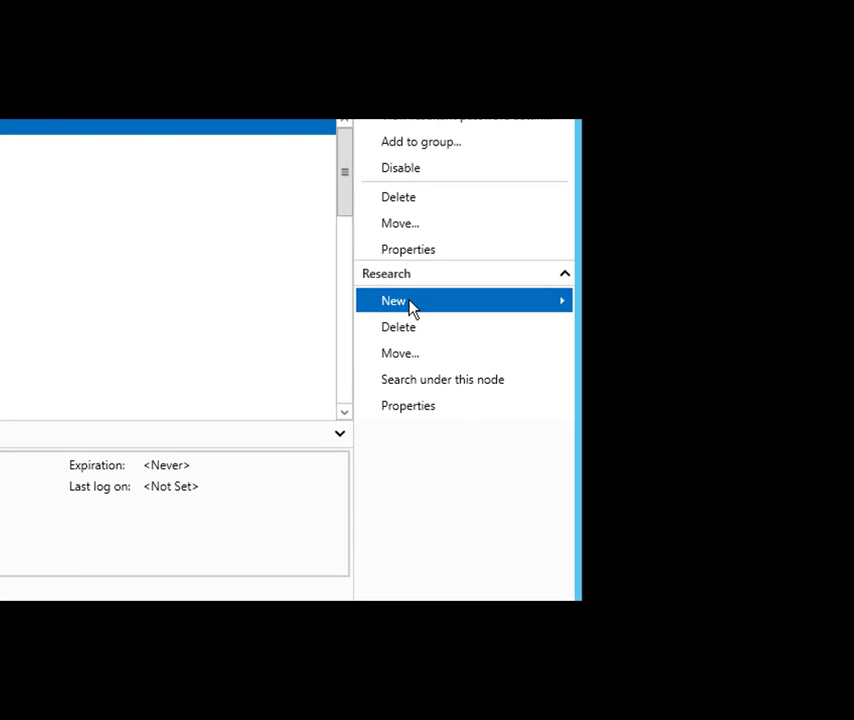
{"action": "left_click", "coordinate": [408, 302]}
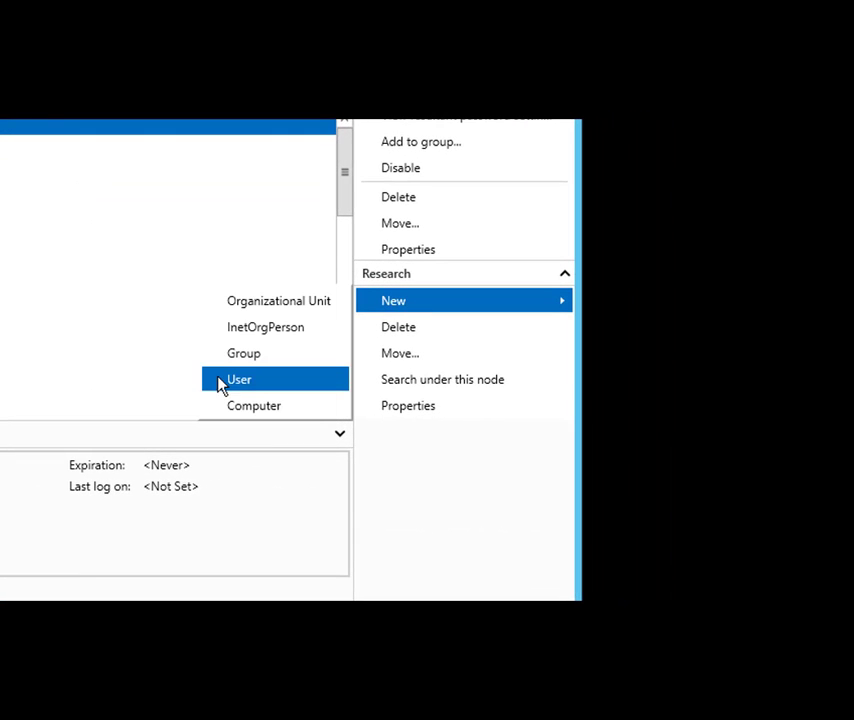
{"action": "left_click", "coordinate": [250, 385]}
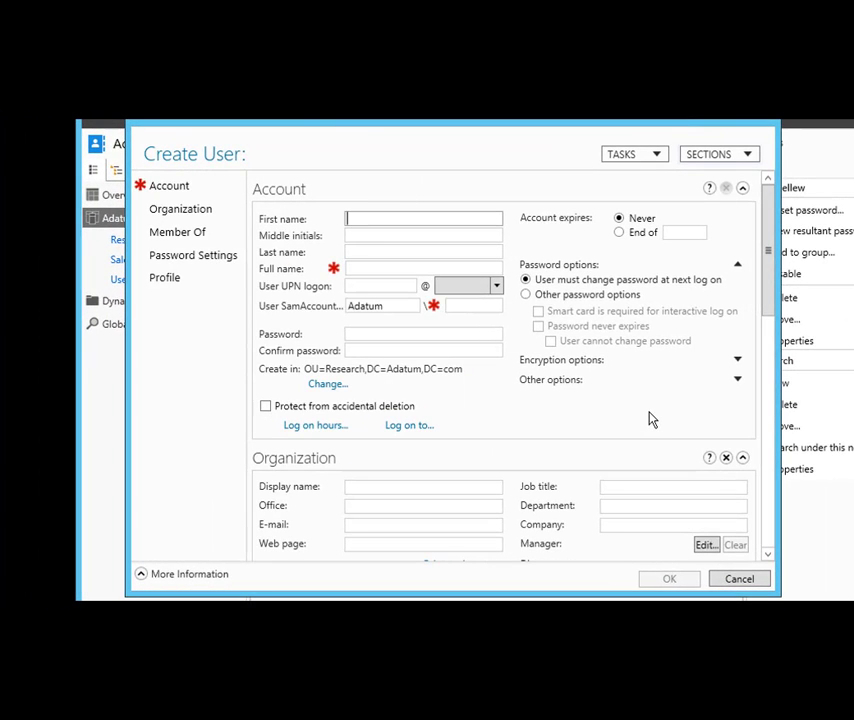
{"action": "type", "text": "Test1"}
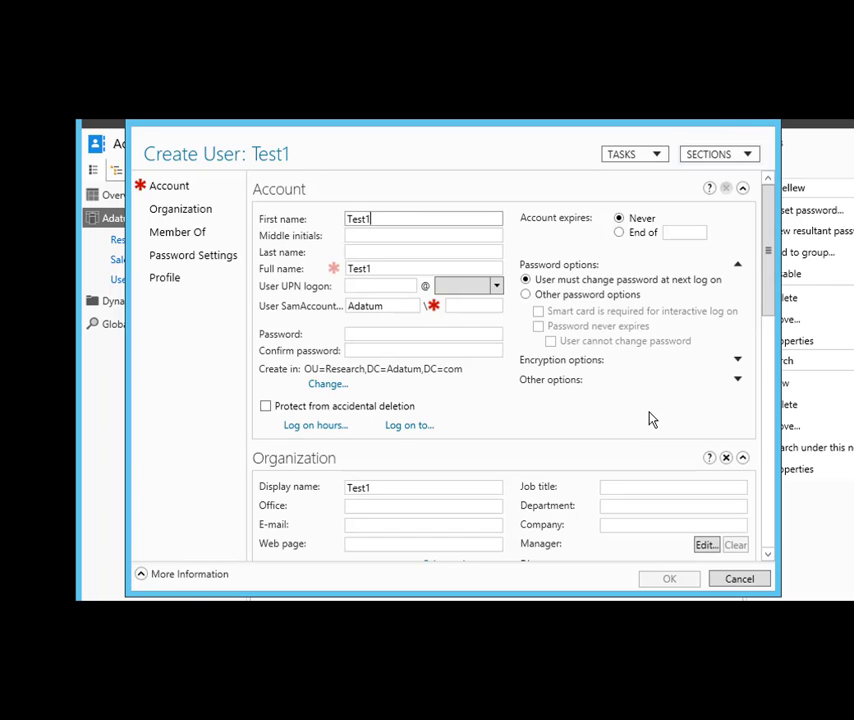
{"action": "left_click", "coordinate": [378, 285]}
{"action": "type", "text": "Test1"}
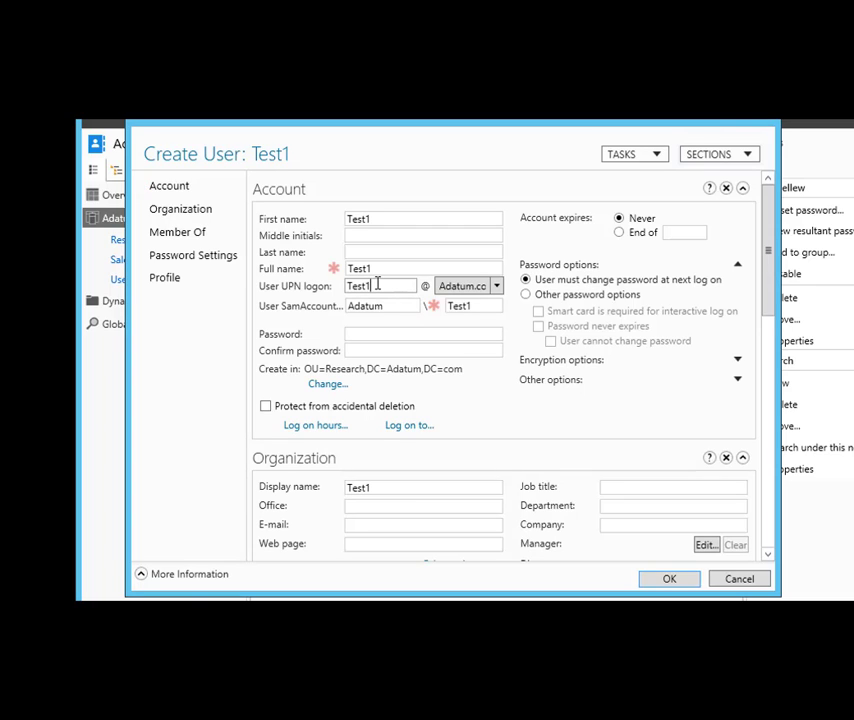
{"action": "key", "text": "Tab"}
{"action": "key", "text": "Tab"}
{"action": "key", "text": "Tab"}
{"action": "key", "text": "Tab"}
{"action": "key", "text": "Tab"}
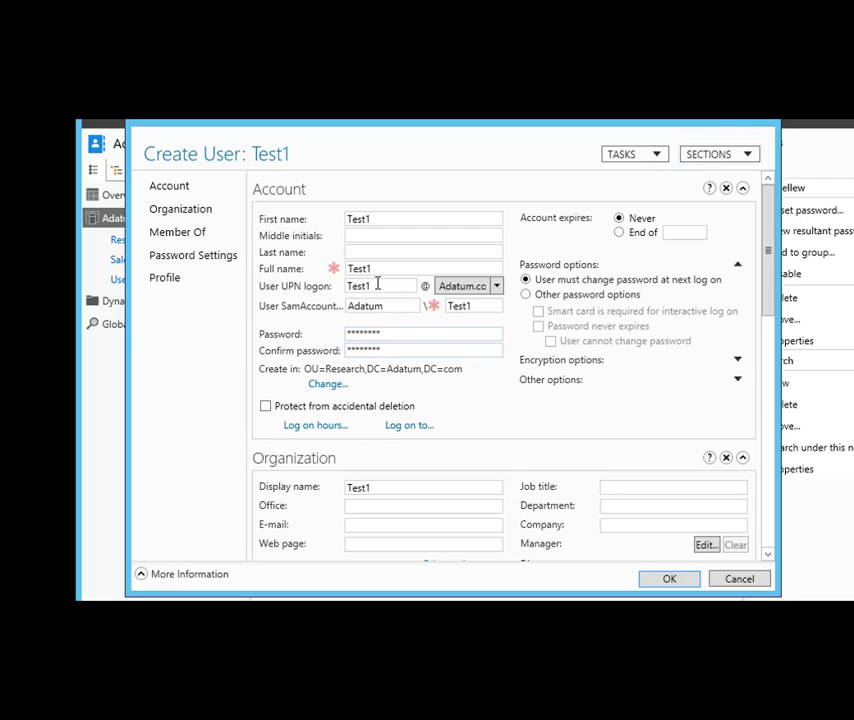
{"action": "left_click", "coordinate": [668, 580]}
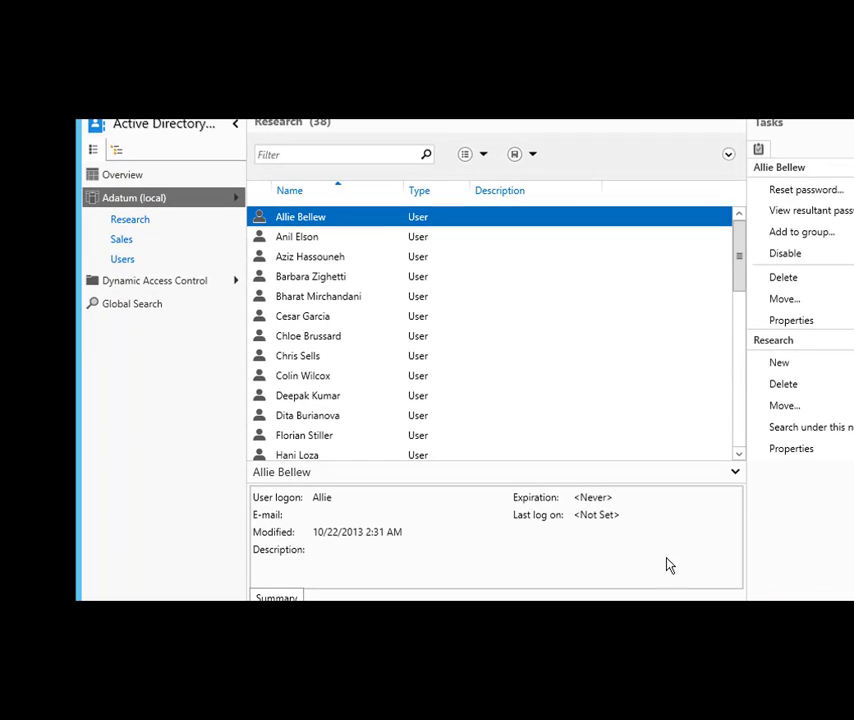
Step: Create user Test2 in Research, bringing the OU to 39 users
{"action": "left_click", "coordinate": [811, 366]}
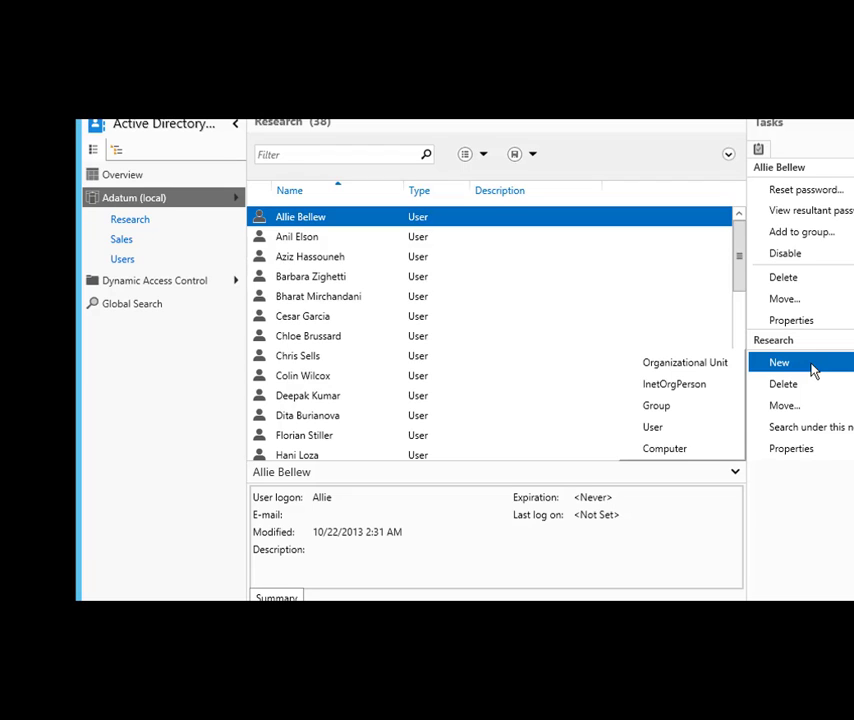
{"action": "left_click", "coordinate": [672, 430]}
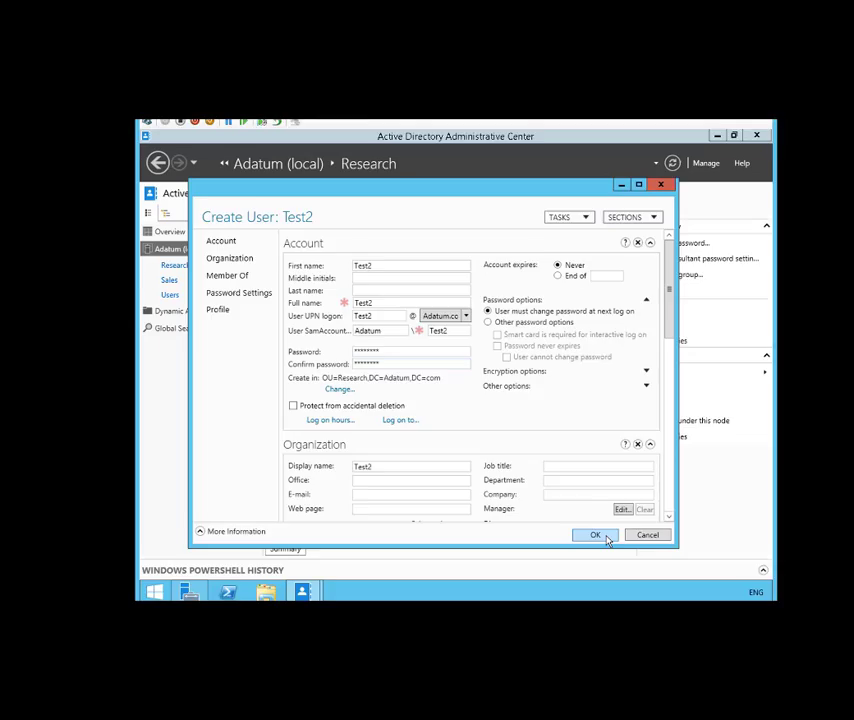
{"action": "left_click", "coordinate": [705, 582]}
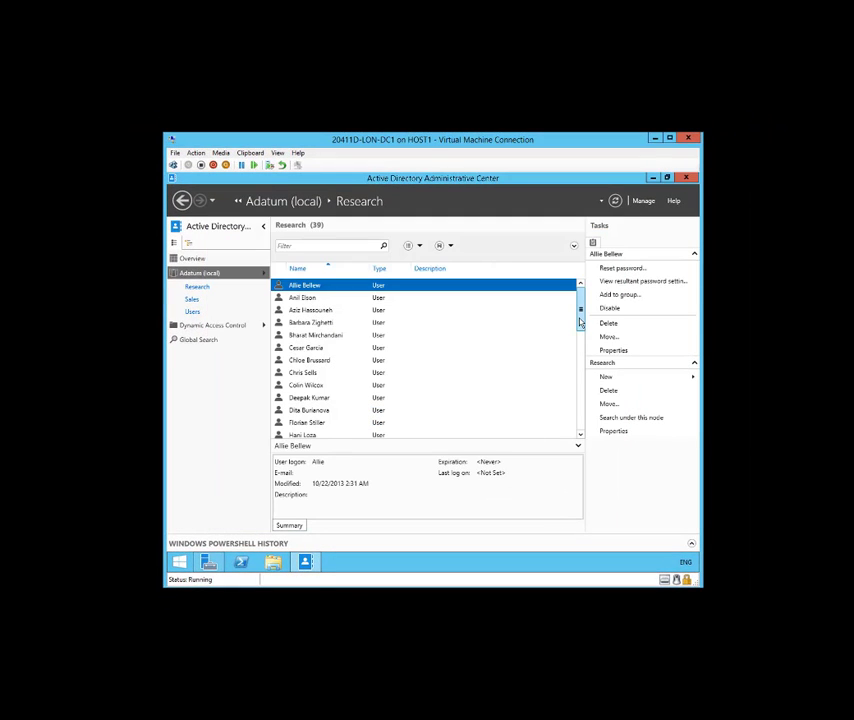
Step: Select Test1 and Test2 in Research and delete them, confirming the deletion
{"action": "left_click_drag", "start_coordinate": [580, 320], "coordinate": [580, 415]}
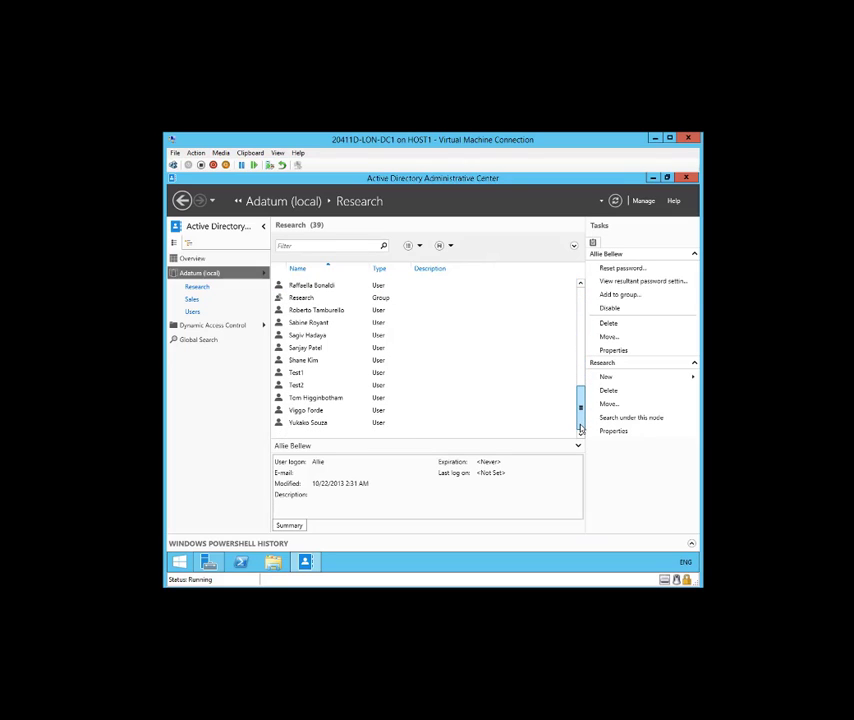
{"action": "left_click", "coordinate": [298, 374]}
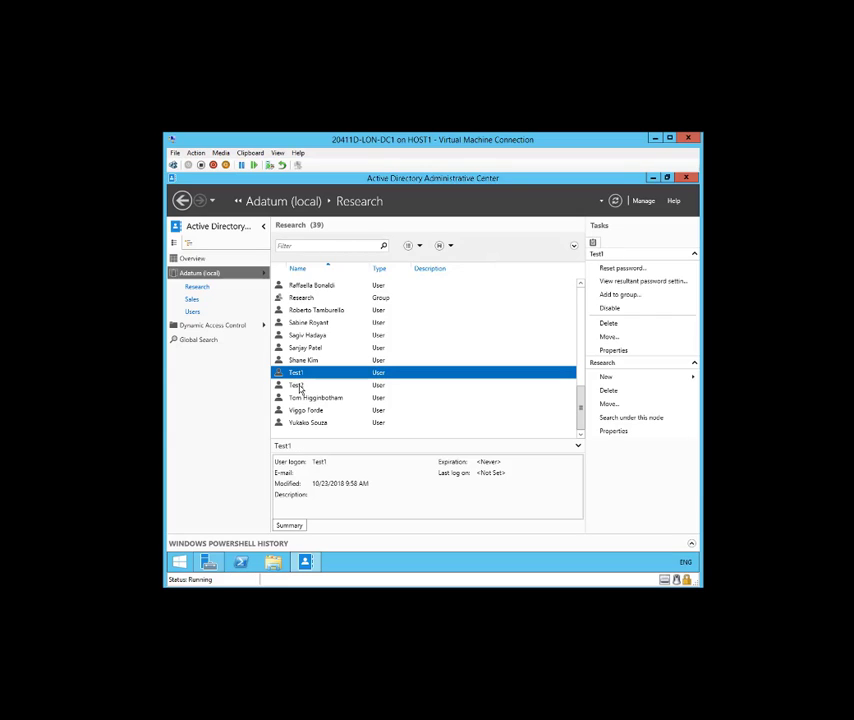
{"action": "left_click", "coordinate": [299, 386], "text": "ctrl"}
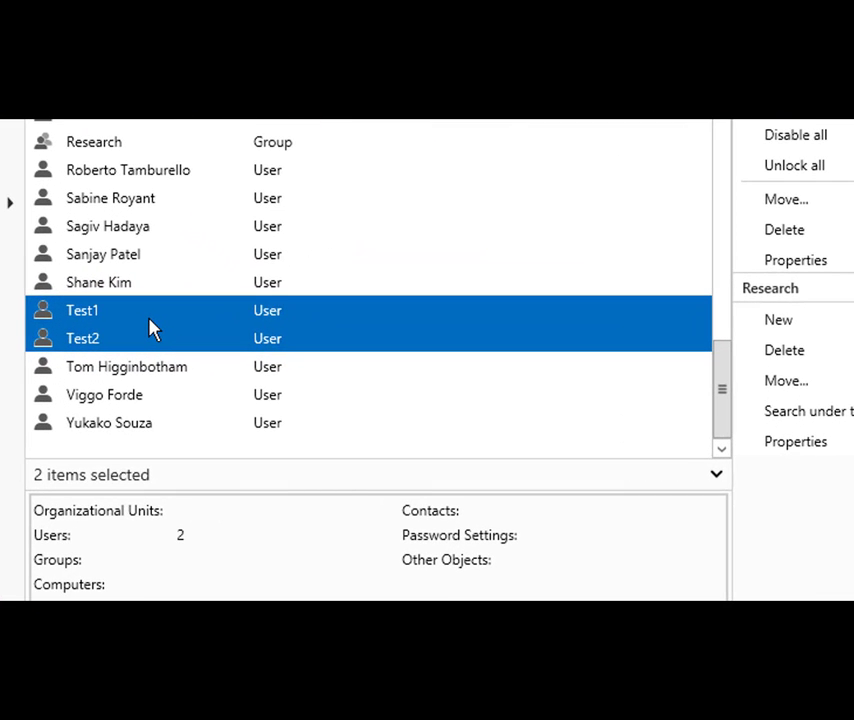
{"action": "right_click", "coordinate": [150, 328]}
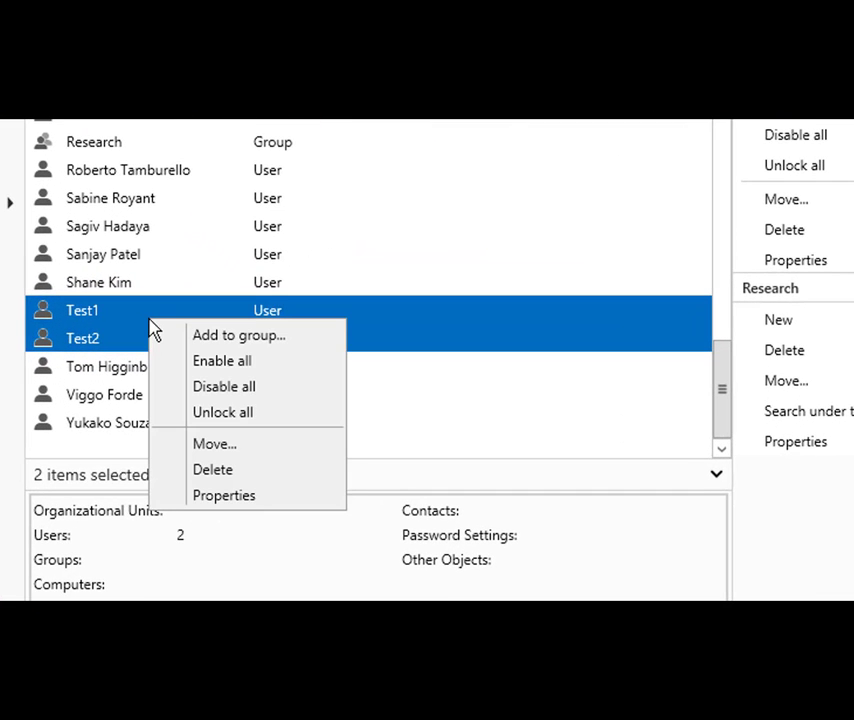
{"action": "left_click", "coordinate": [213, 470]}
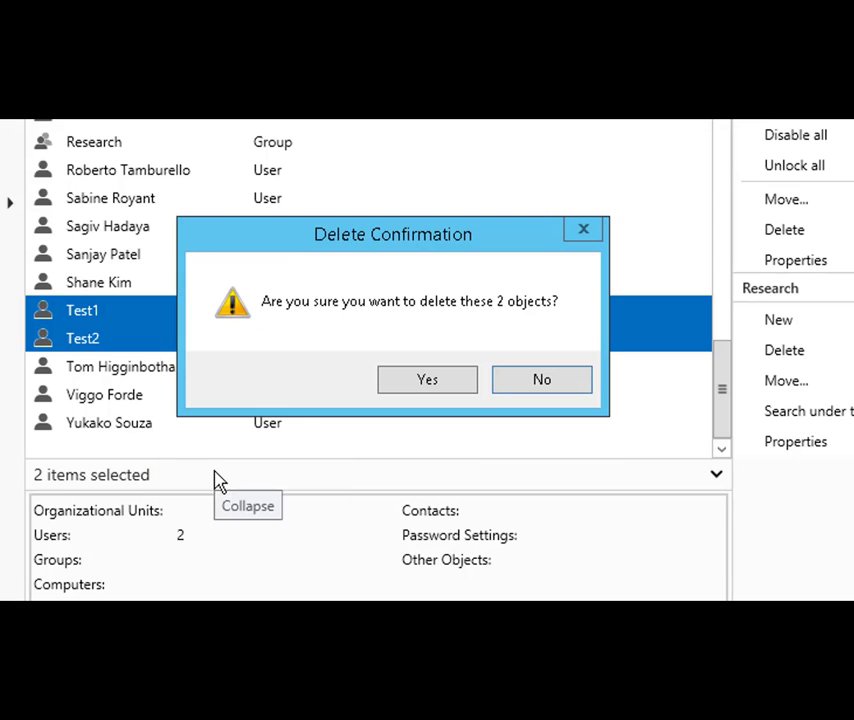
{"action": "left_click", "coordinate": [430, 381]}
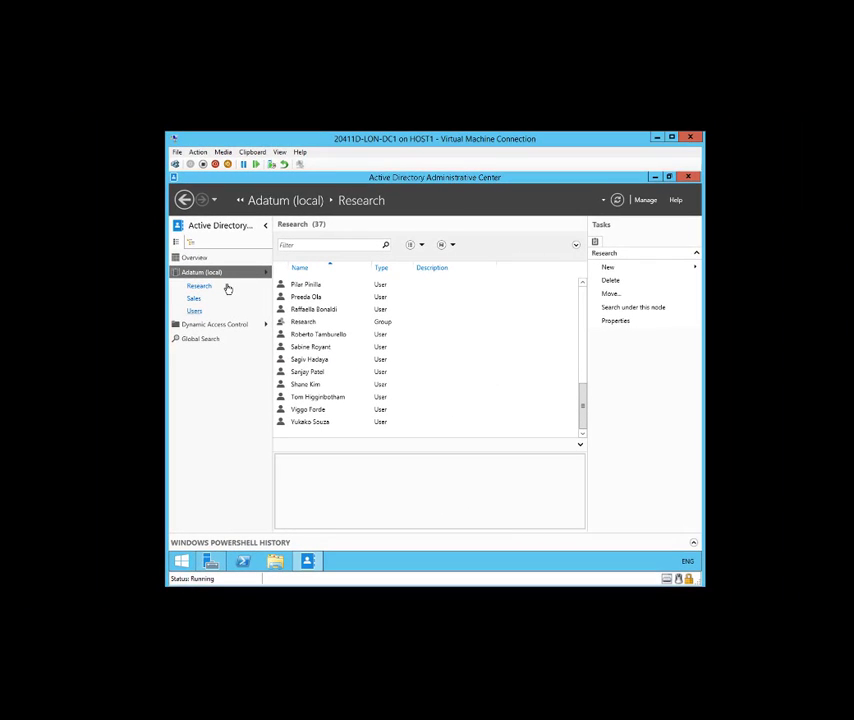
{"action": "mouse_move", "coordinate": [191, 269]}
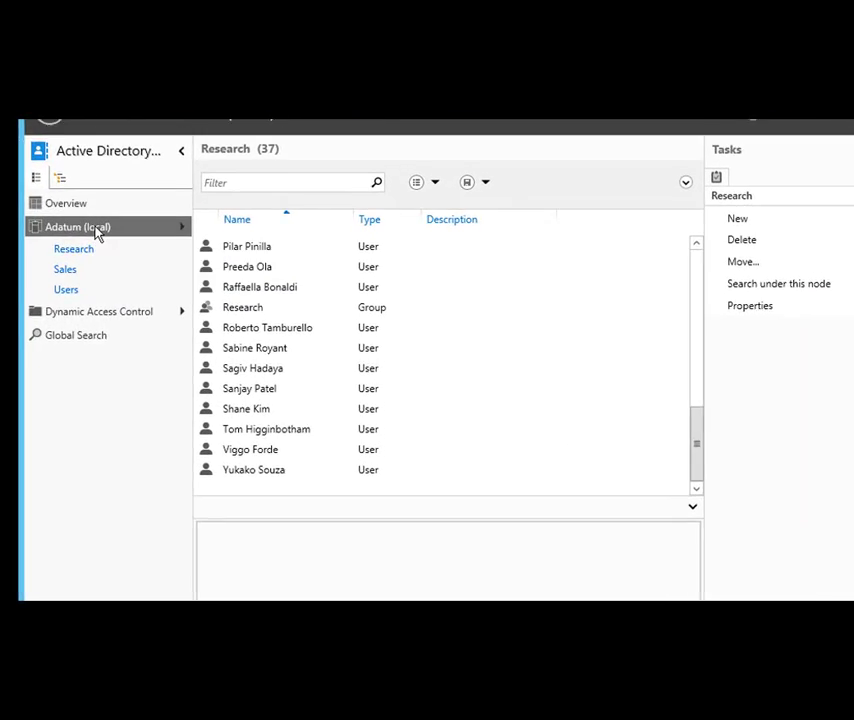
Step: Restore Test1 from the Deleted Objects container to its original Research OU
{"action": "left_click", "coordinate": [213, 277]}
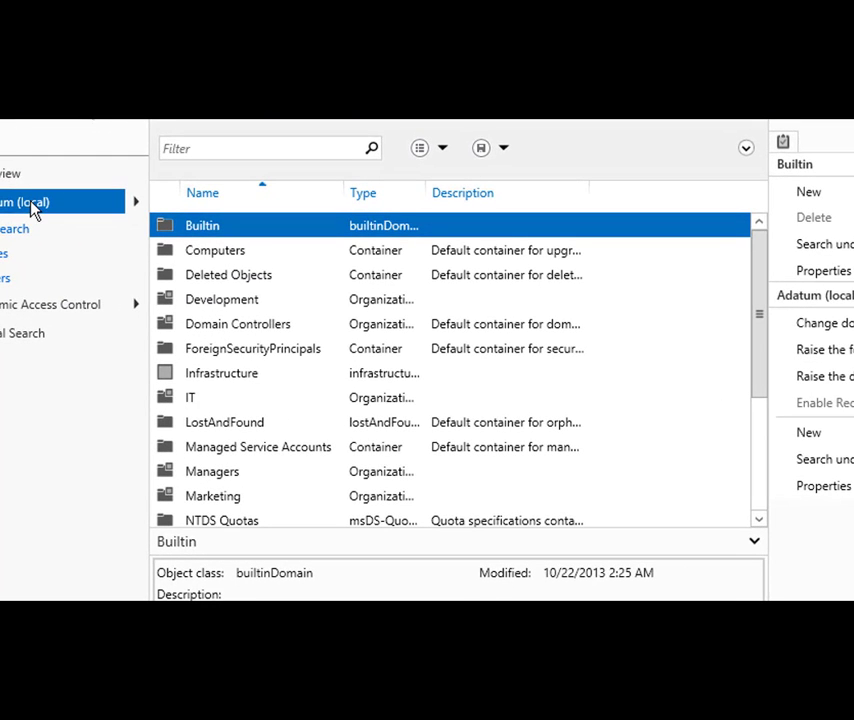
{"action": "double_click", "coordinate": [265, 283]}
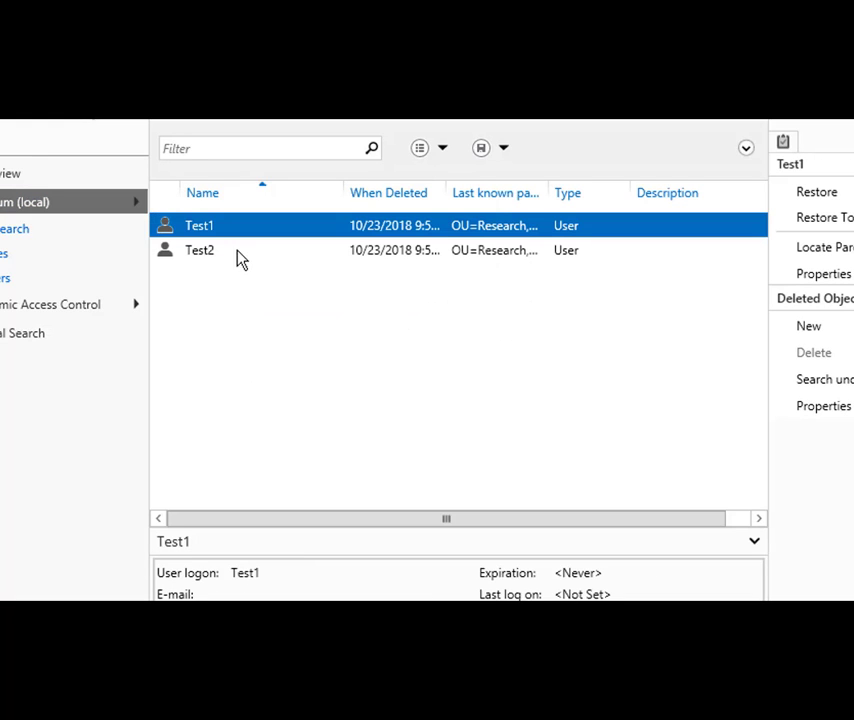
{"action": "right_click", "coordinate": [238, 234]}
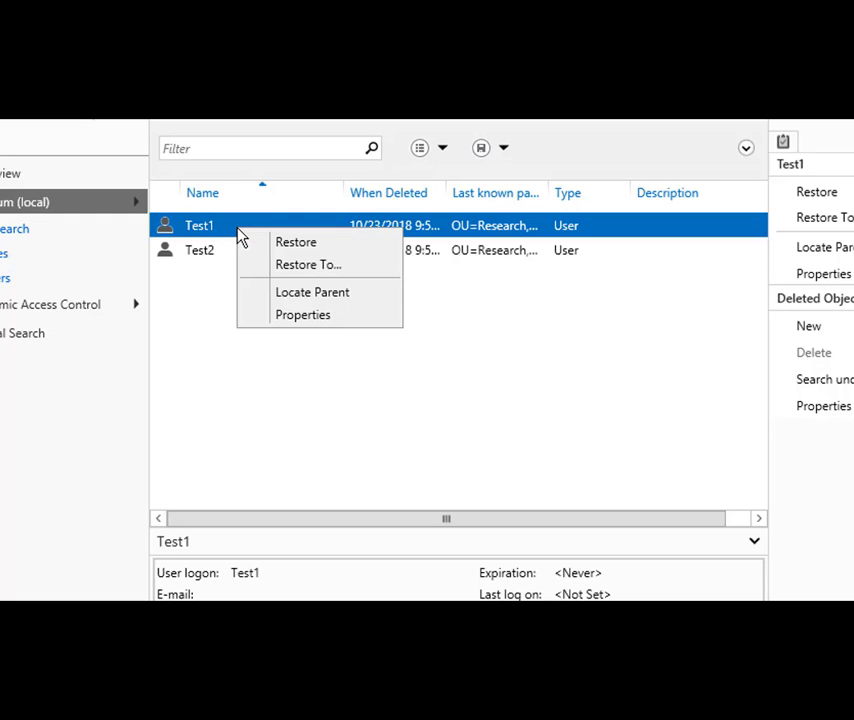
{"action": "left_click", "coordinate": [296, 243]}
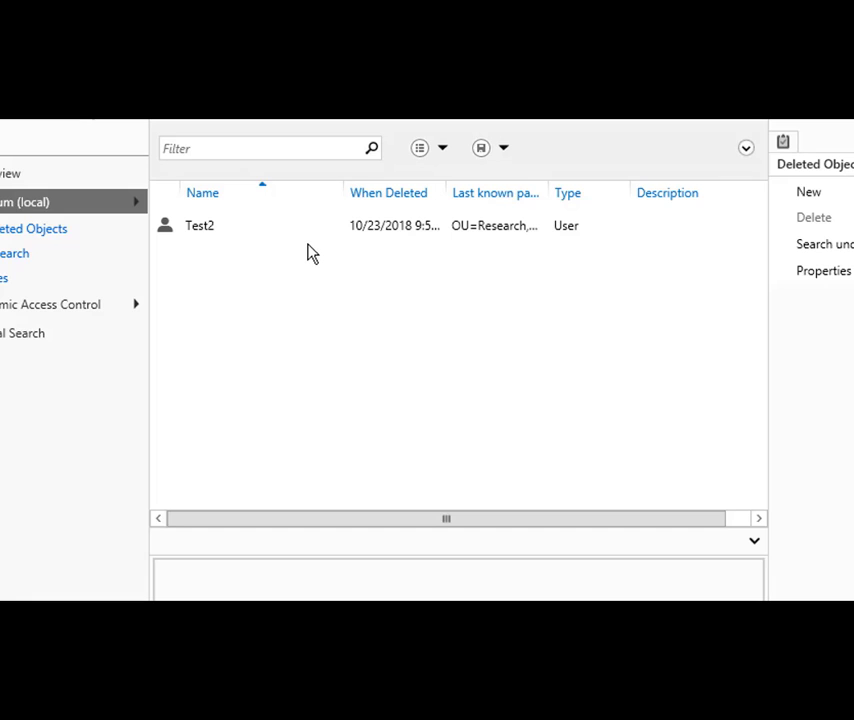
Step: Restore Test2 from Deleted Objects into the Adatum IT OU using Restore To
{"action": "right_click", "coordinate": [206, 230]}
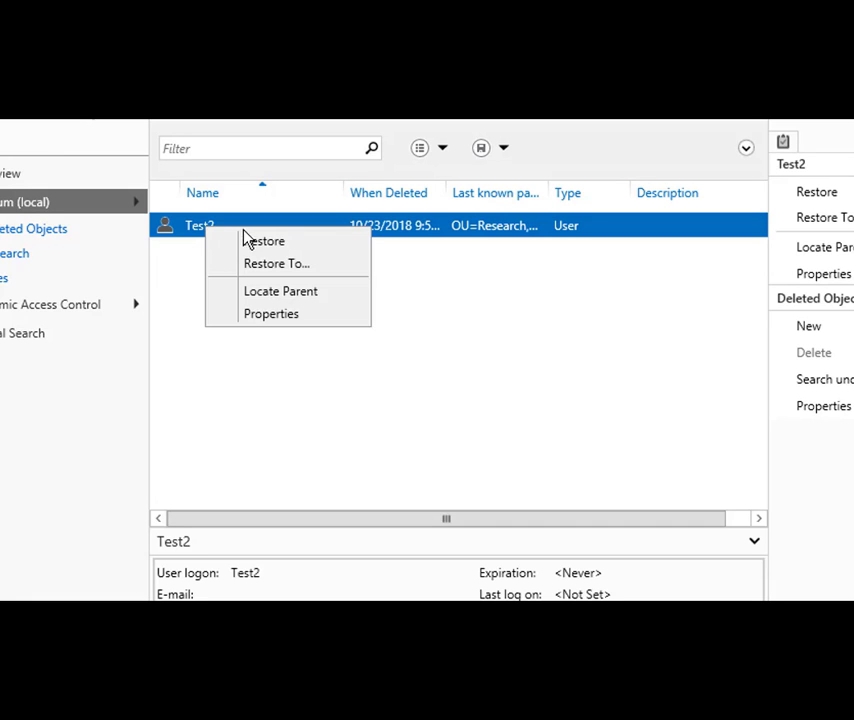
{"action": "left_click", "coordinate": [337, 265]}
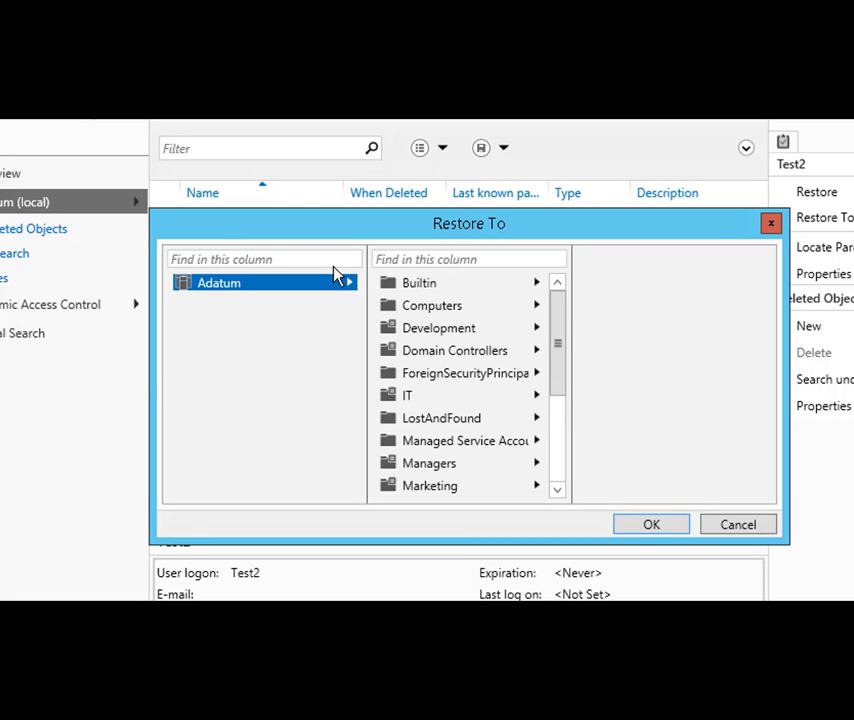
{"action": "left_click", "coordinate": [419, 399]}
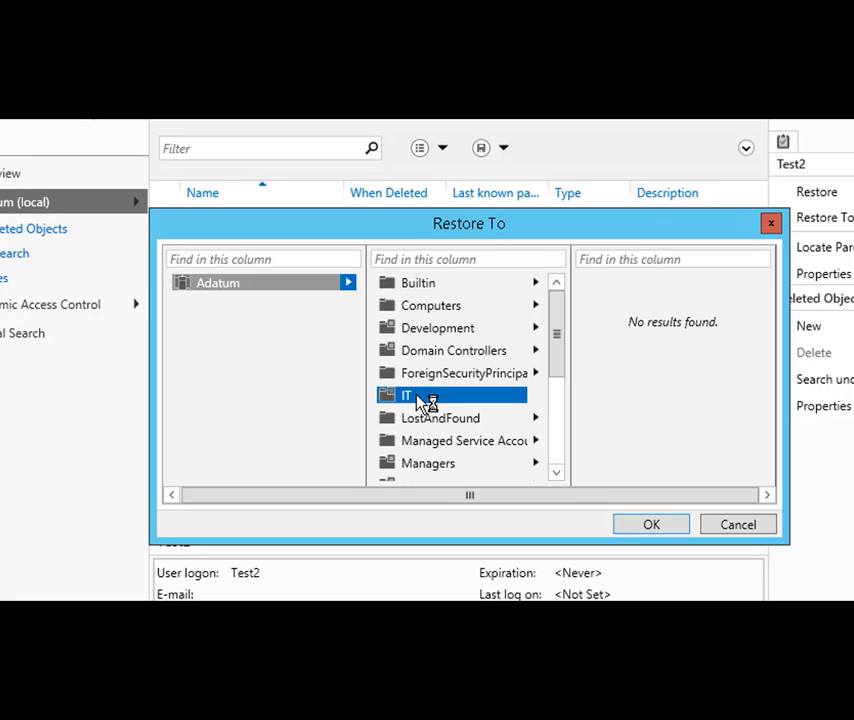
{"action": "left_click", "coordinate": [663, 526]}
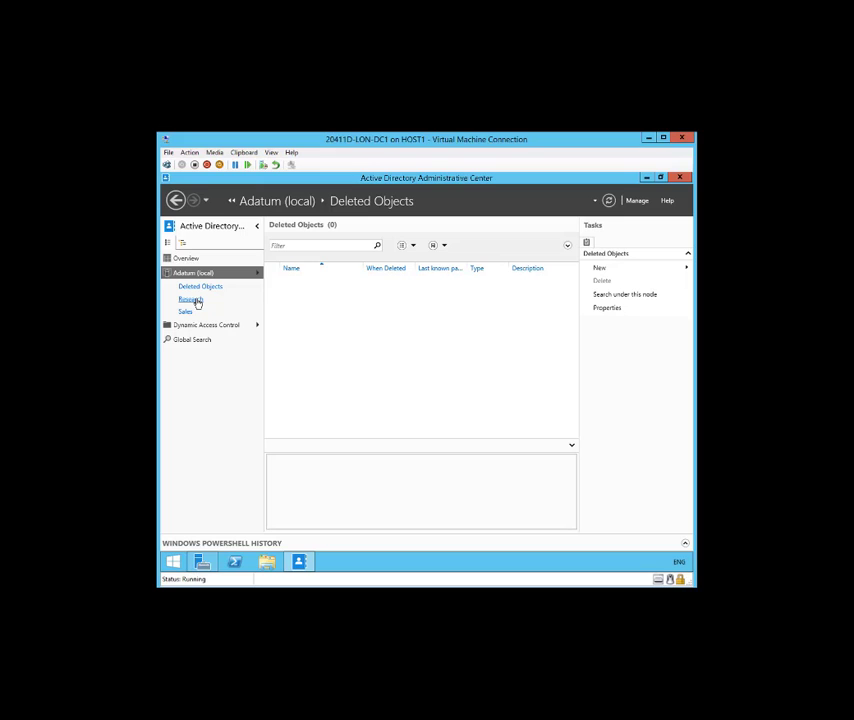
Step: Check that Test1 is listed again among the Research OU's 38 objects
{"action": "left_click", "coordinate": [196, 301]}
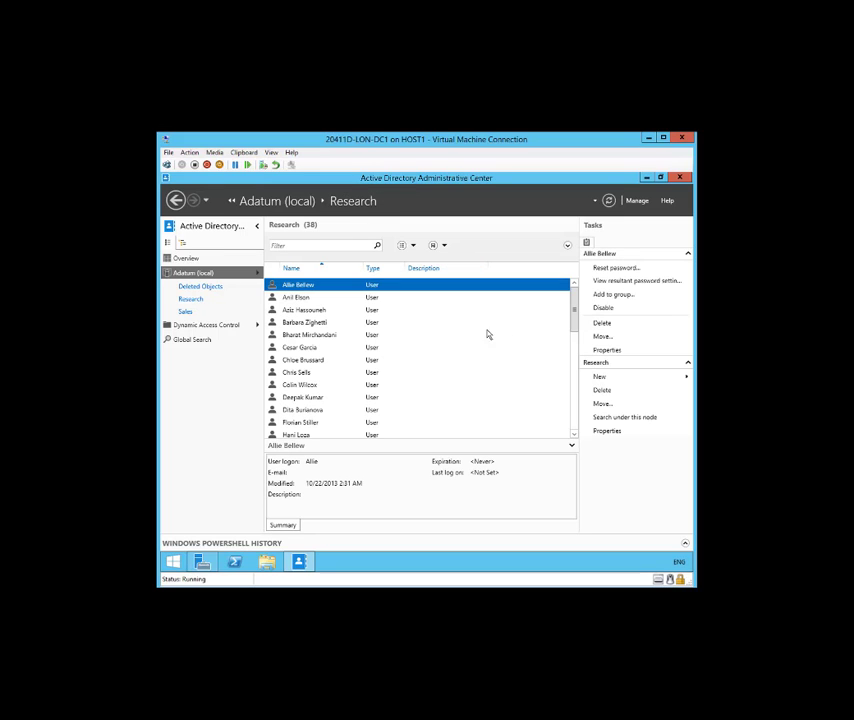
{"action": "left_click_drag", "start_coordinate": [576, 320], "coordinate": [591, 428]}
{"action": "left_click", "coordinate": [316, 388]}
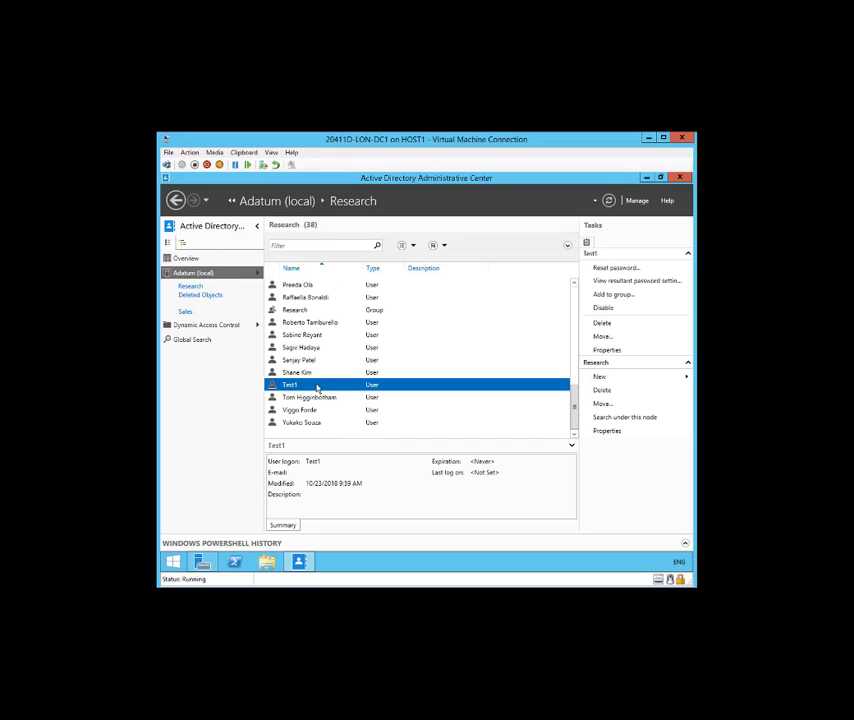
Step: Open the IT OU and find restored user Test2 among its 42 objects
{"action": "left_click", "coordinate": [199, 273]}
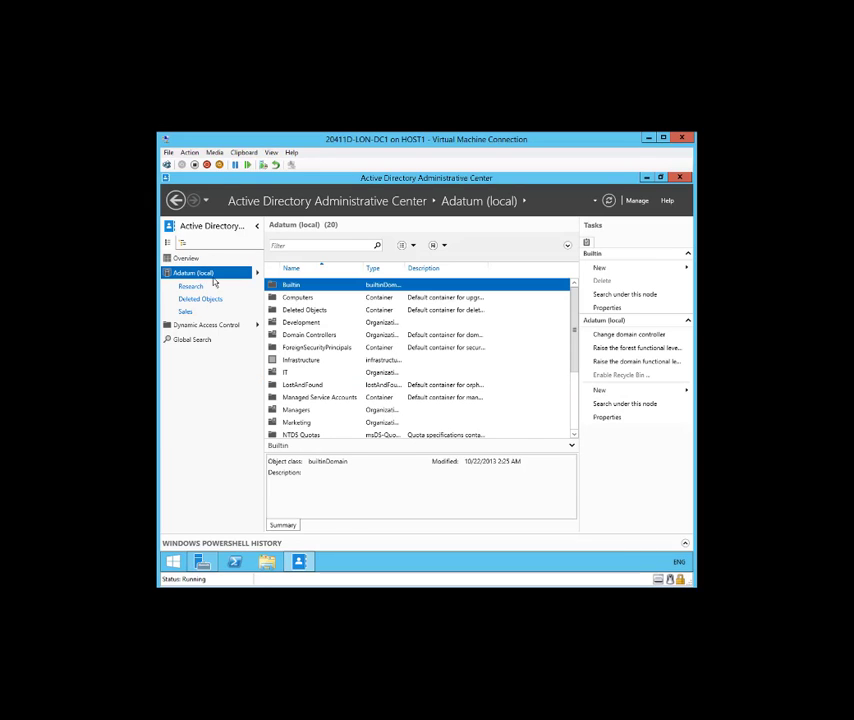
{"action": "left_click", "coordinate": [286, 374]}
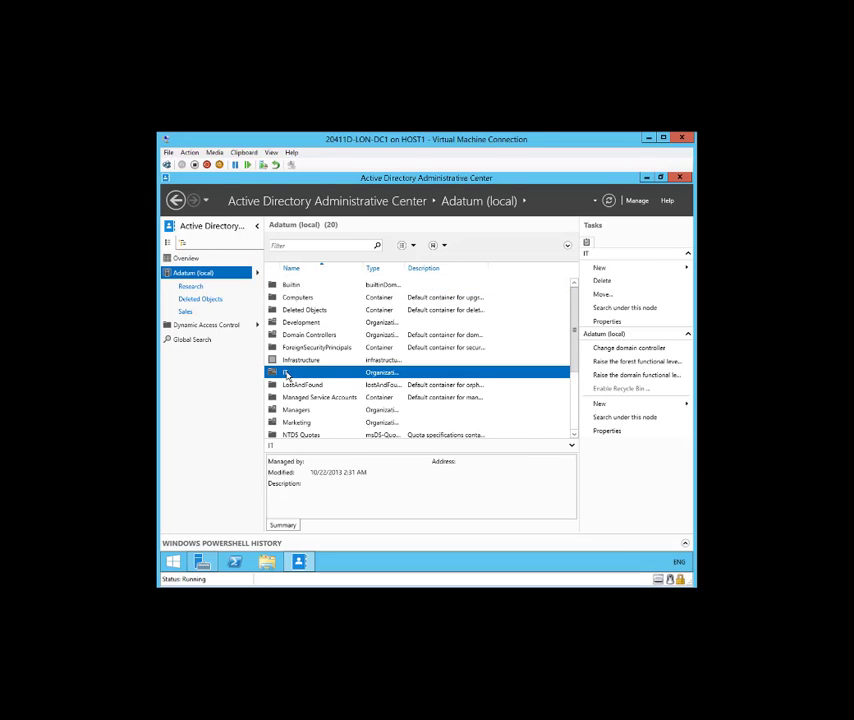
{"action": "double_click", "coordinate": [287, 374]}
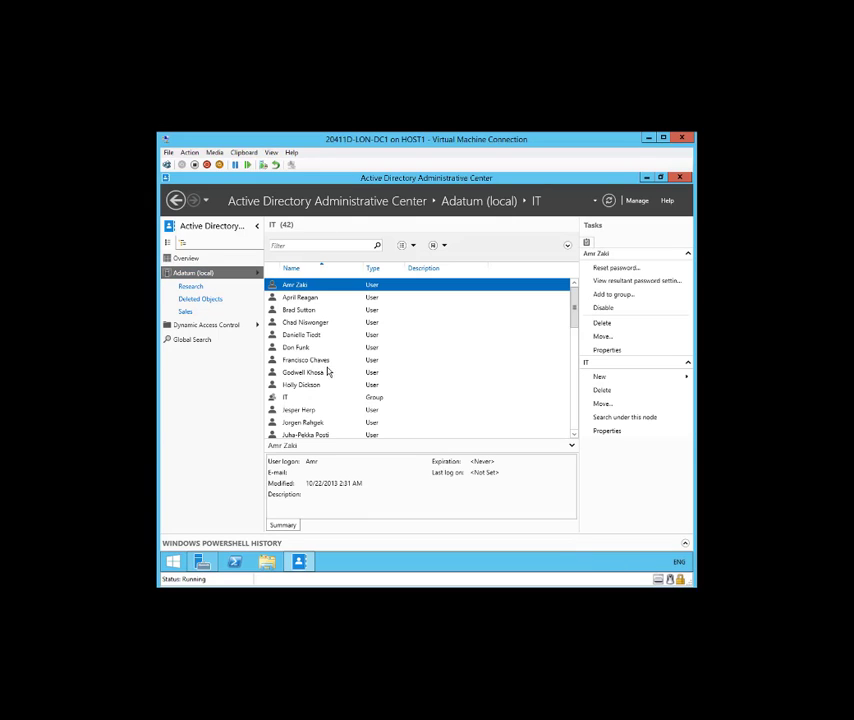
{"action": "left_click_drag", "start_coordinate": [574, 322], "coordinate": [568, 421]}
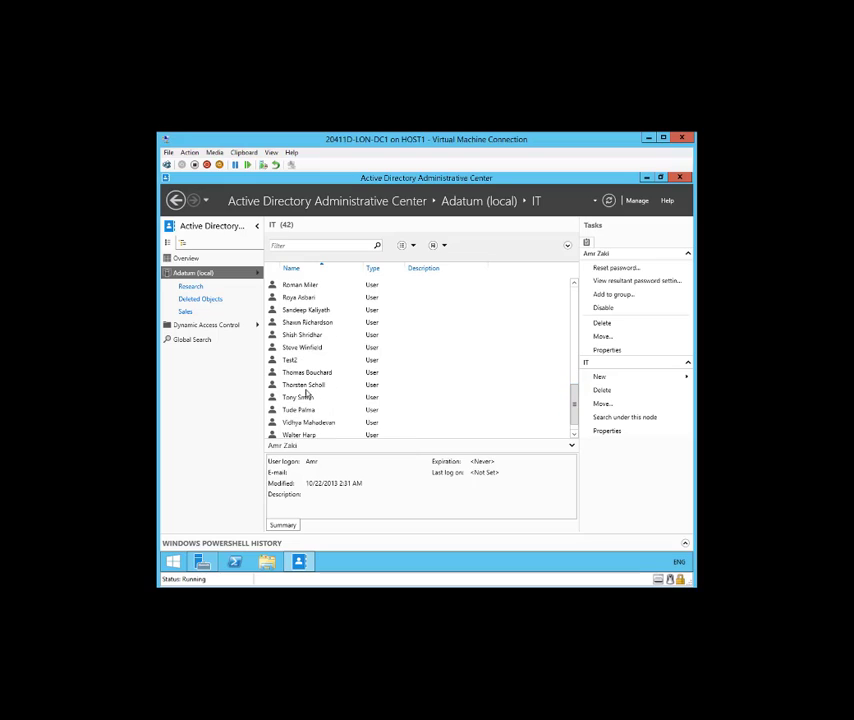
{"action": "left_click", "coordinate": [290, 362]}
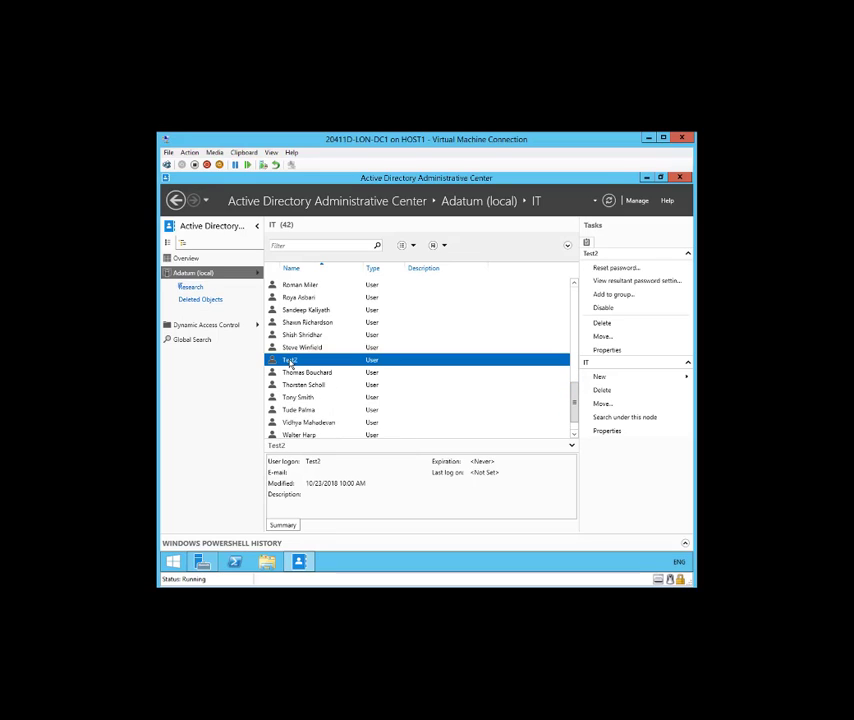